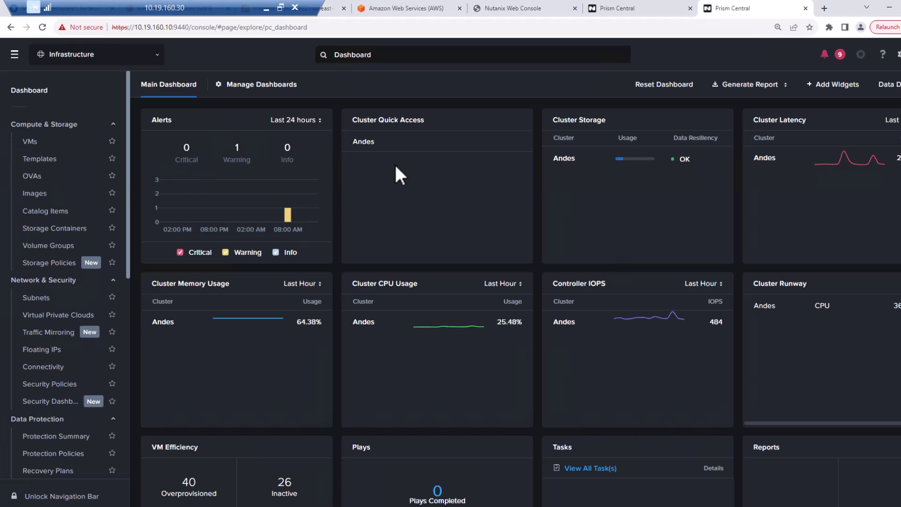
# - Browse the VM list, then switch to the TME-MULTI-OUTPOST Prism Central tab
pyautogui.click(30, 141)
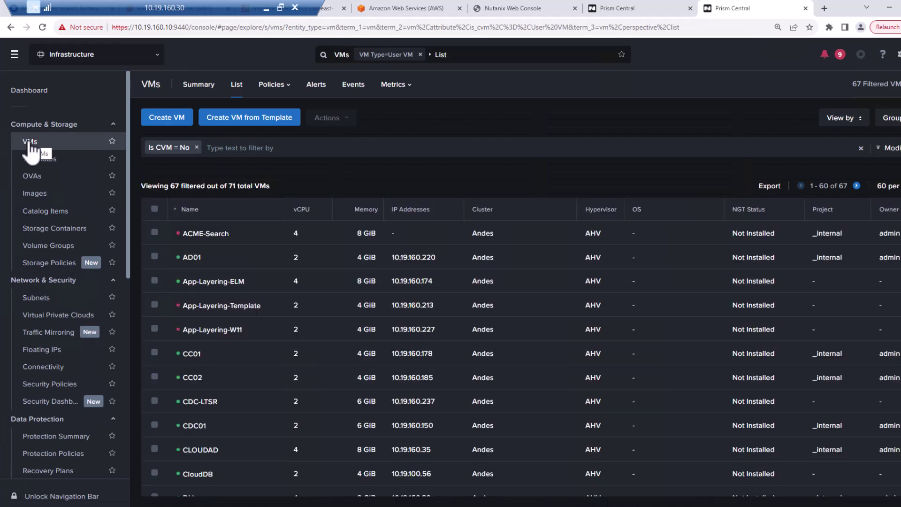
pyautogui.scroll(-3, 203, 304)
pyautogui.scroll(-2, 203, 304)
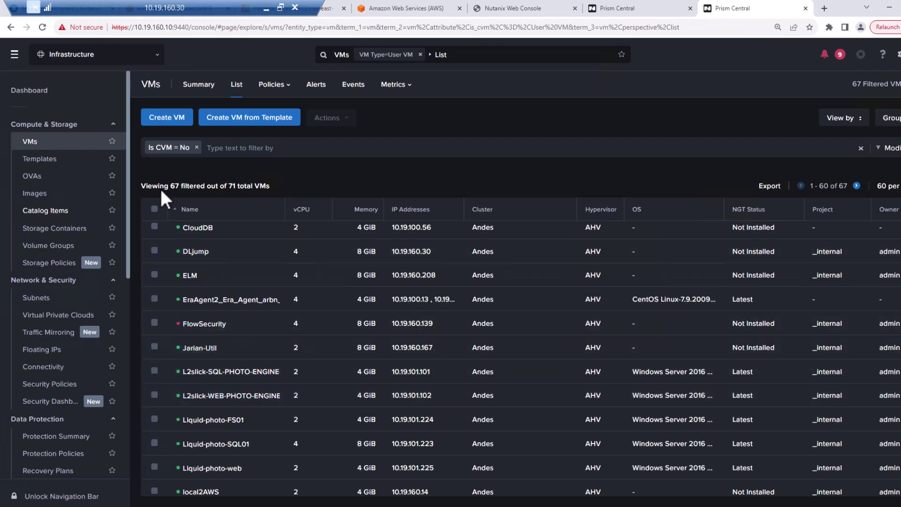
pyautogui.click(613, 9)
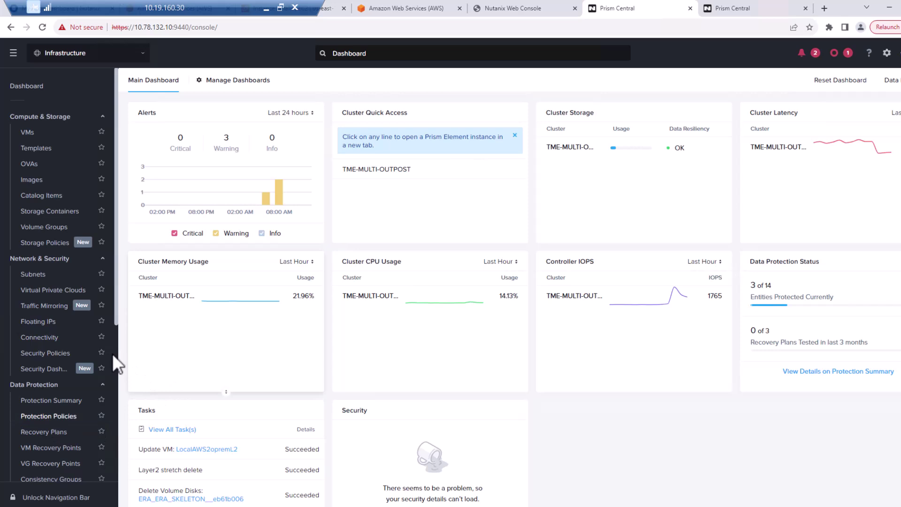
# - Show the empty Connectivity Subnet Extensions list and its Create Subnet Extension options
pyautogui.click(40, 338)
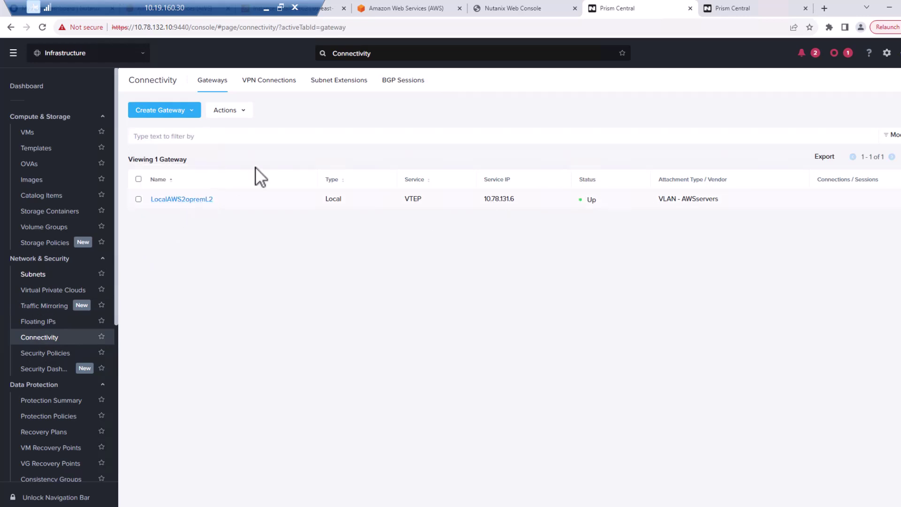
pyautogui.click(339, 81)
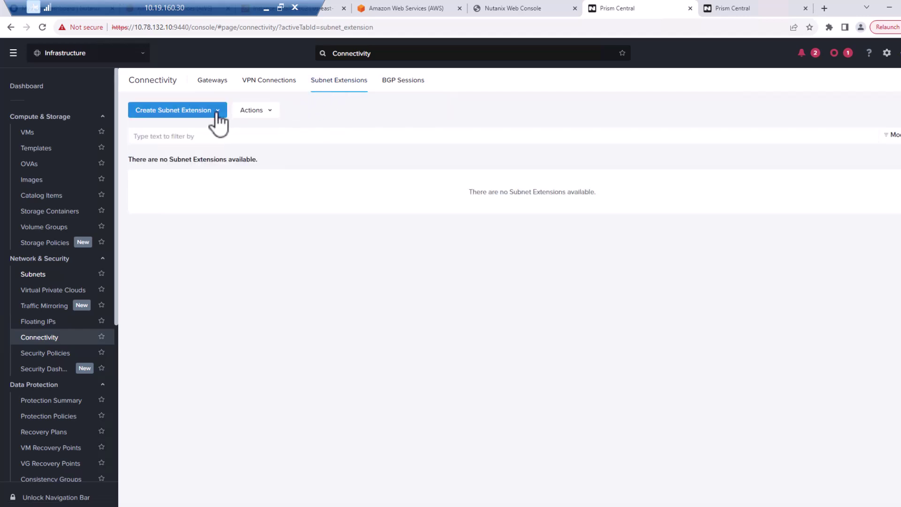
pyautogui.click(205, 110)
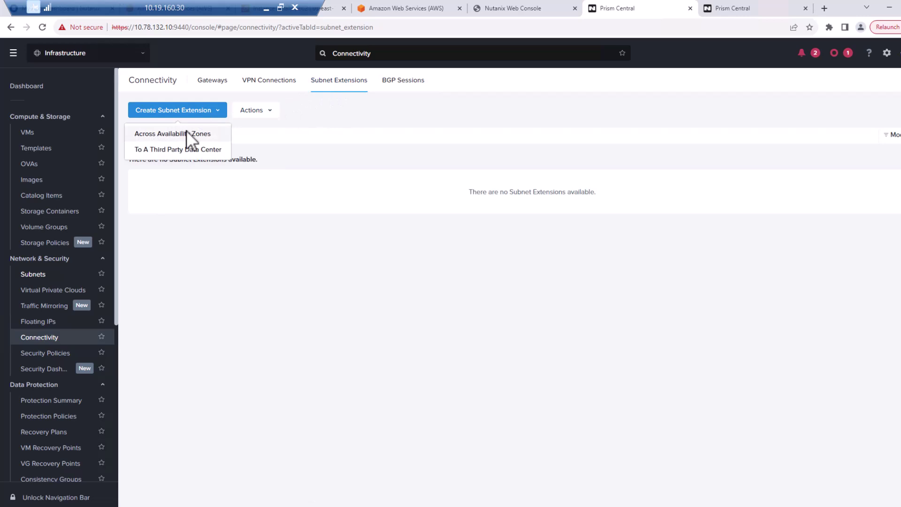
# - Start an Across-AZ VTEP extension linking local L2Onprem to remote uvm-net1
pyautogui.click(186, 133)
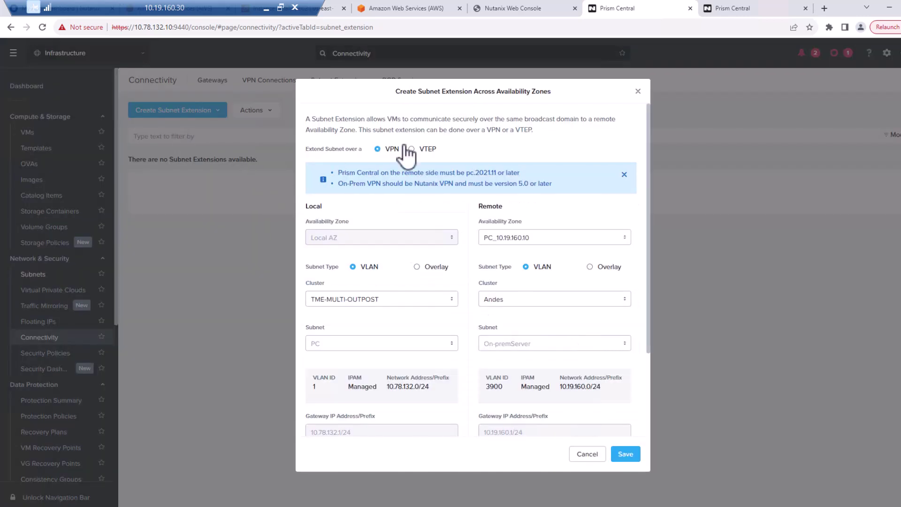
pyautogui.click(412, 150)
pyautogui.scroll(-1, 403, 310)
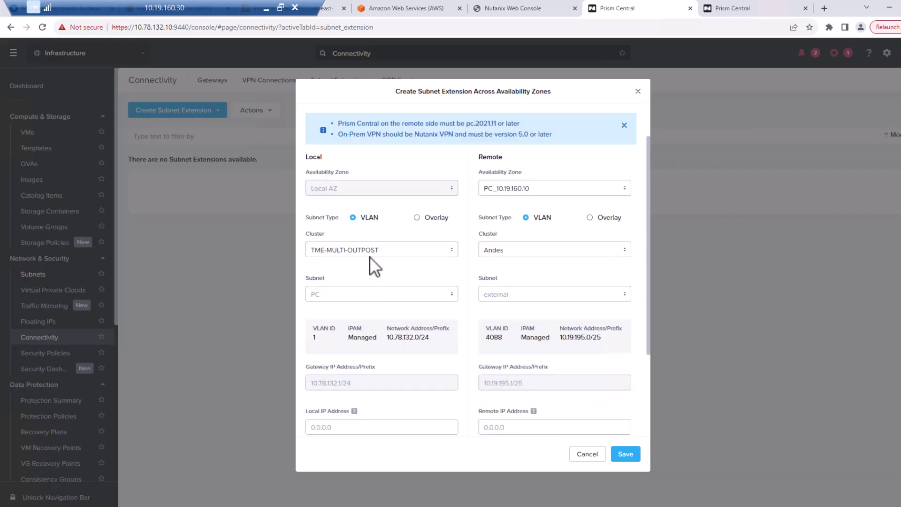
pyautogui.click(360, 295)
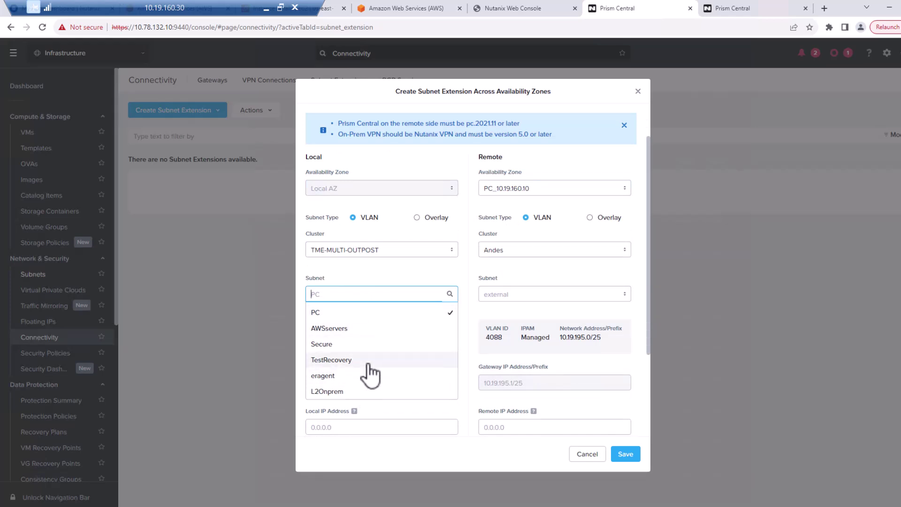
pyautogui.click(356, 392)
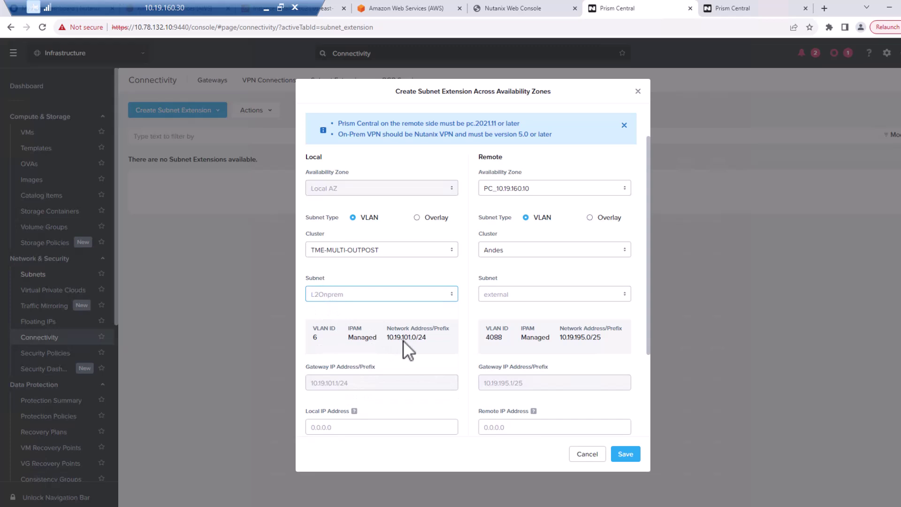
pyautogui.click(525, 294)
pyautogui.click(527, 391)
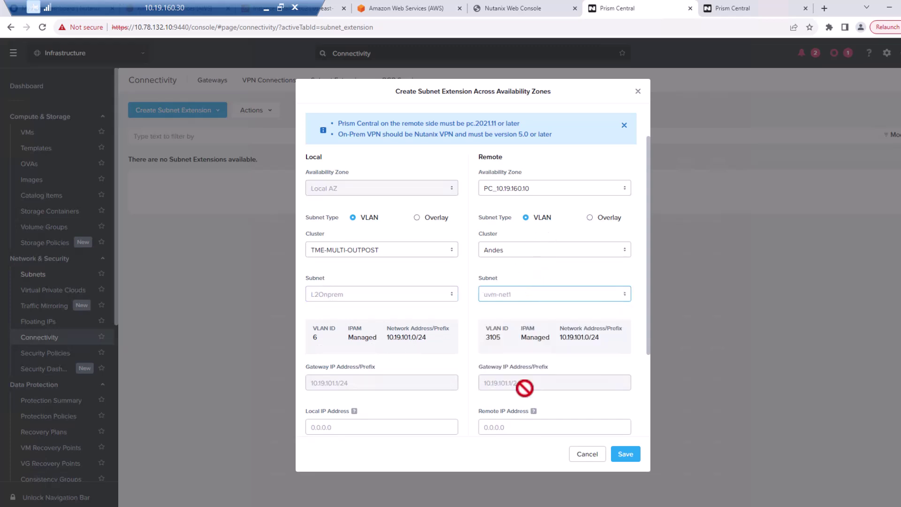
pyautogui.scroll(-2, 488, 327)
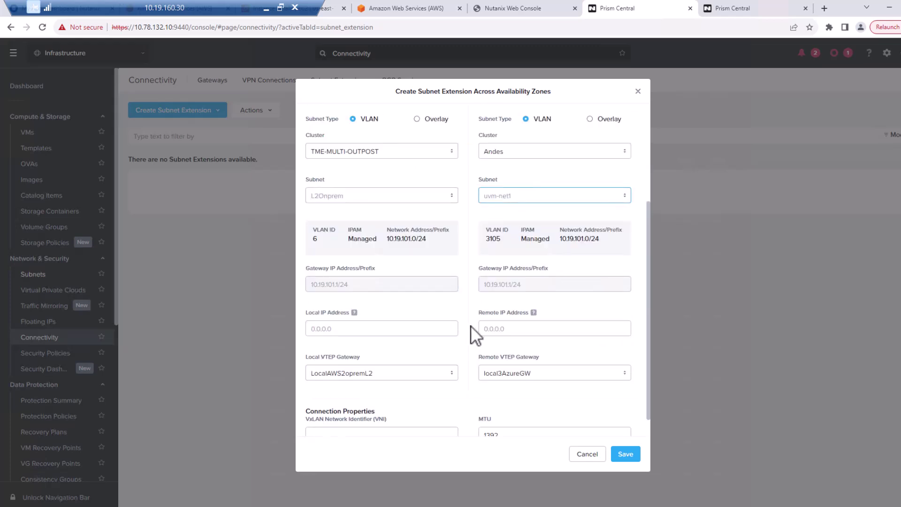
# - Set IPs 10.19.101.25/.24, gateways LocalAWS2opremL2 and local2AWS, VNI 4875, and save
pyautogui.click(389, 328)
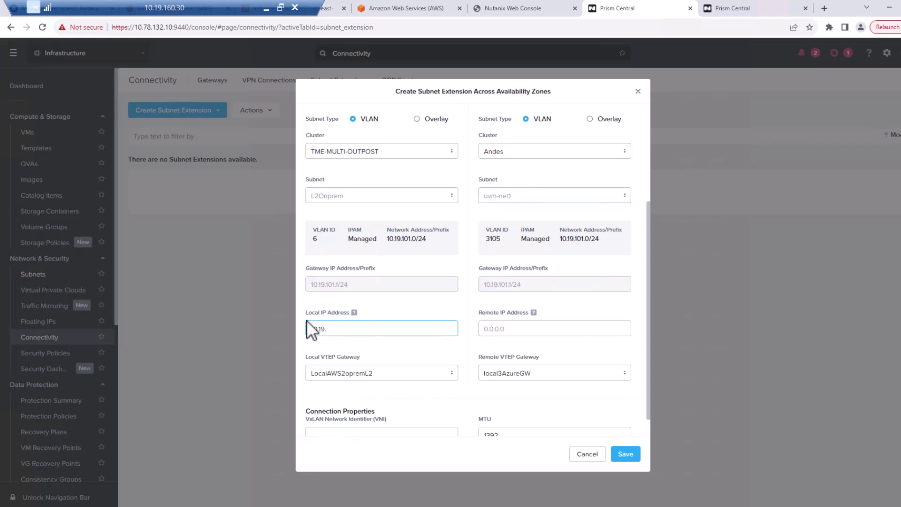
pyautogui.write('.25')
pyautogui.moveTo(366, 330); pyautogui.dragTo(274, 340)
pyautogui.click(510, 329)
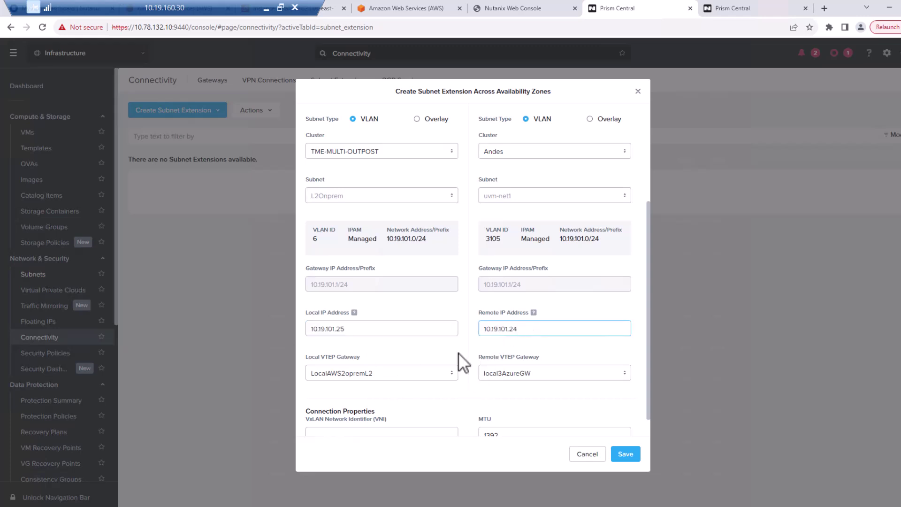
pyautogui.scroll(-1, 355, 386)
pyautogui.click(384, 350)
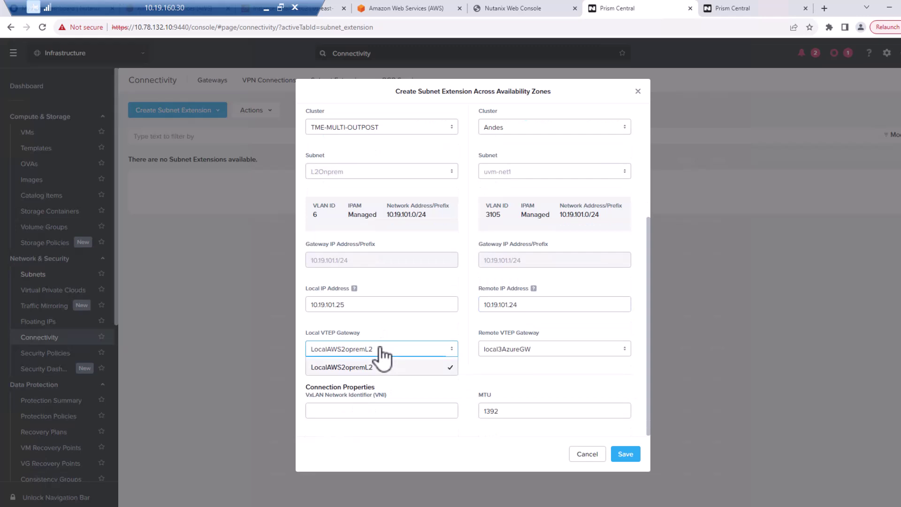
pyautogui.click(379, 368)
pyautogui.click(557, 350)
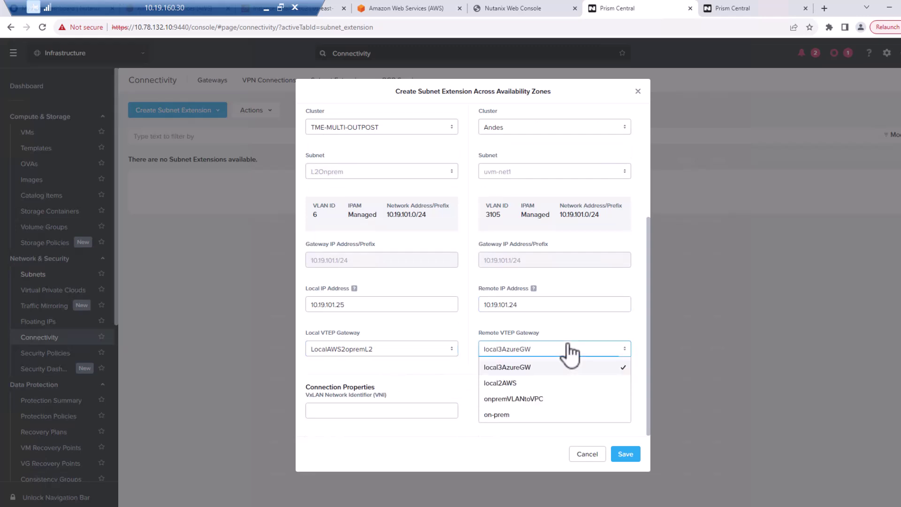
pyautogui.click(500, 382)
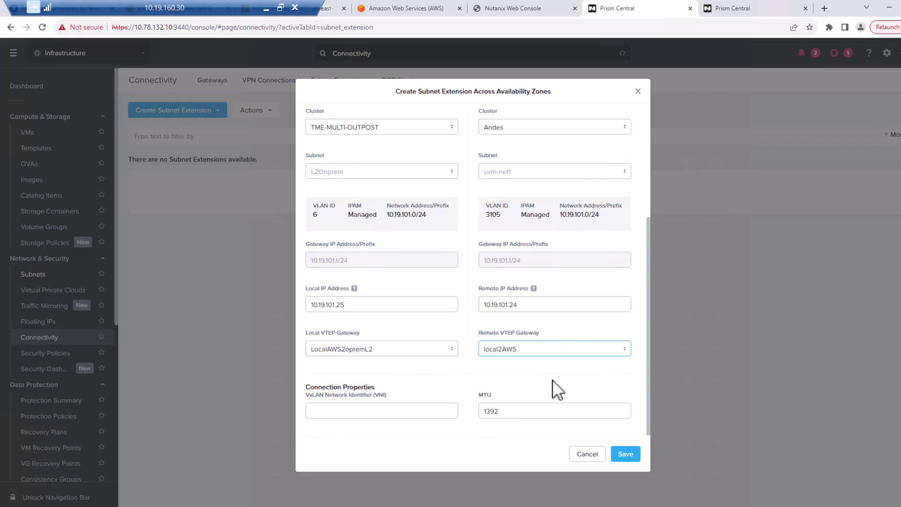
pyautogui.click(413, 409)
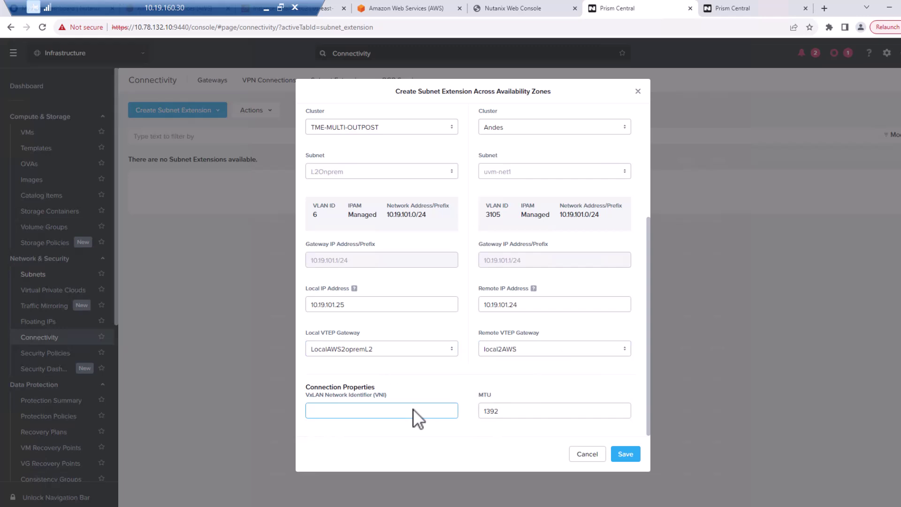
pyautogui.write('4875')
pyautogui.click(630, 455)
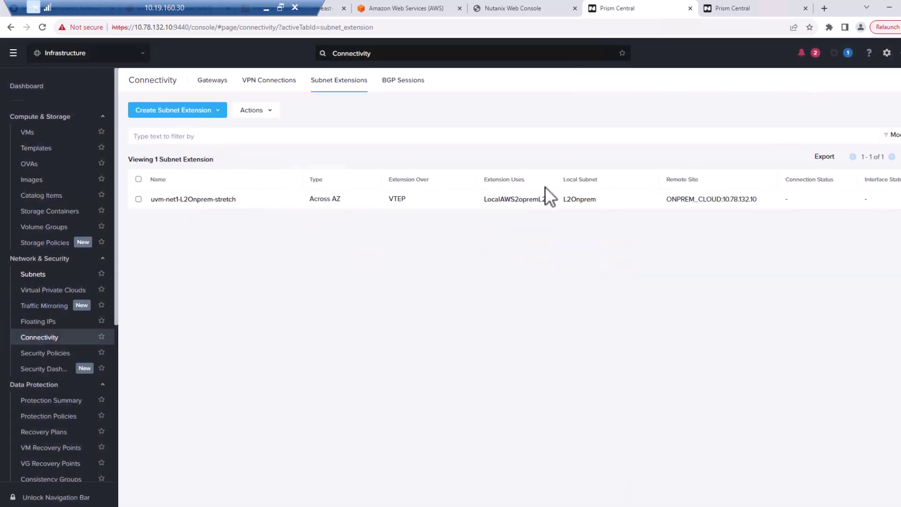
# - Check Recent Tasks and confirm the extension is Connected, then list the recovery plans
pyautogui.click(849, 53)
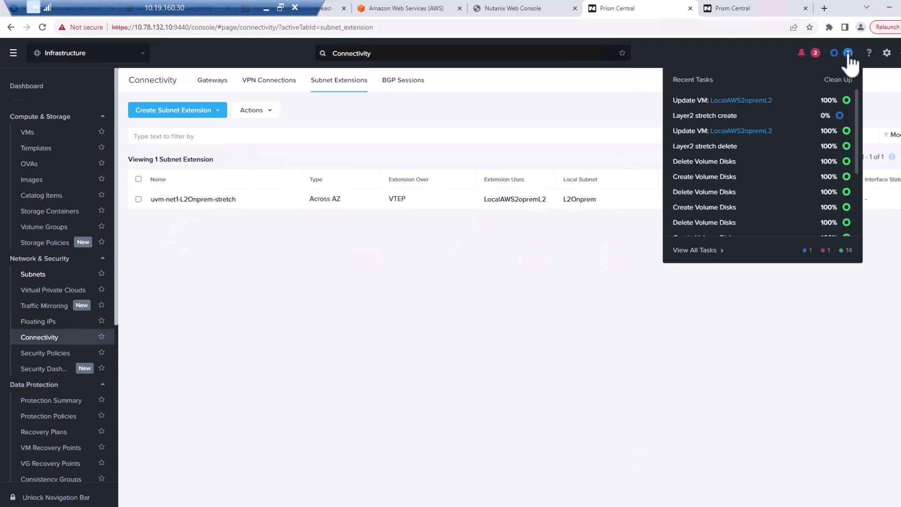
pyautogui.click(586, 130)
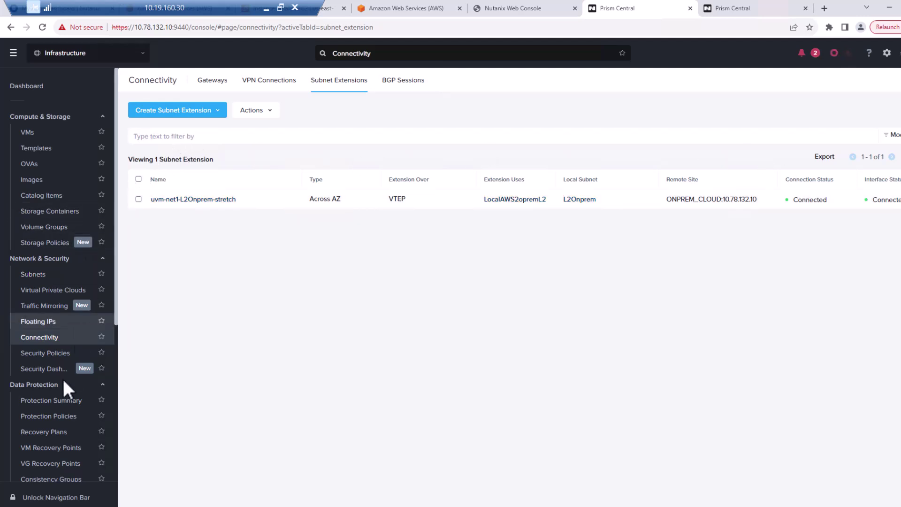
pyautogui.click(44, 432)
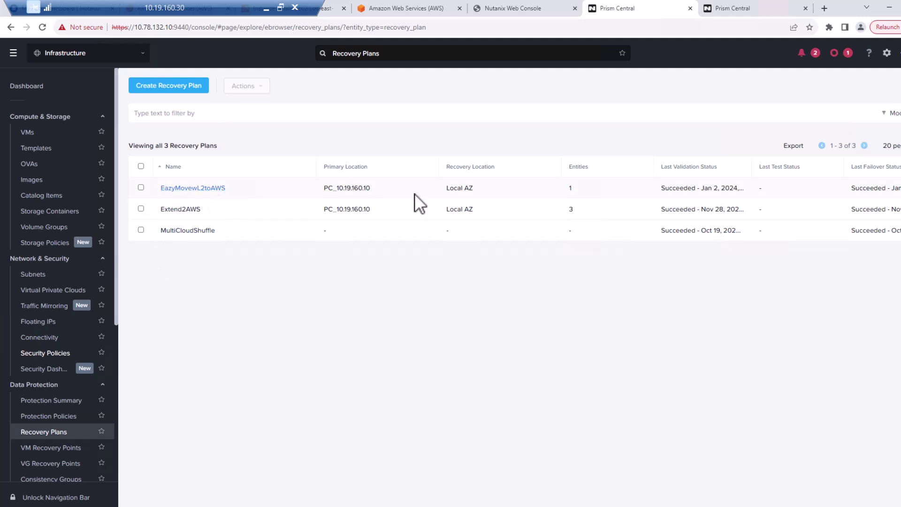
# - Launch a planned failover of EazyMovewL2toAWS, confirming with 'Failover'
pyautogui.click(142, 188)
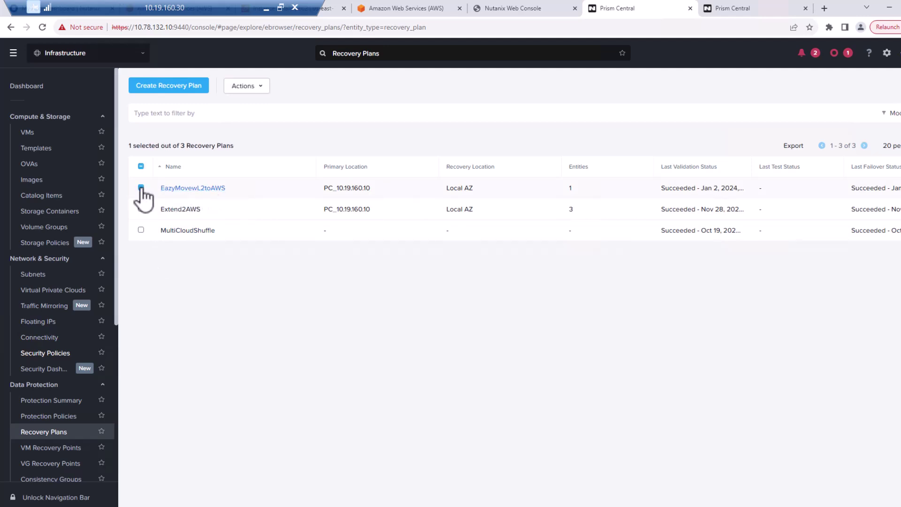
pyautogui.click(247, 86)
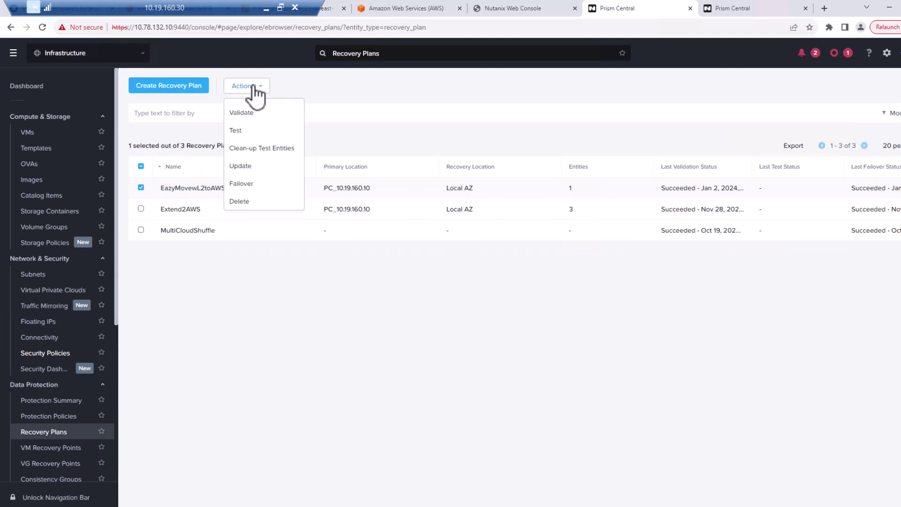
pyautogui.click(242, 183)
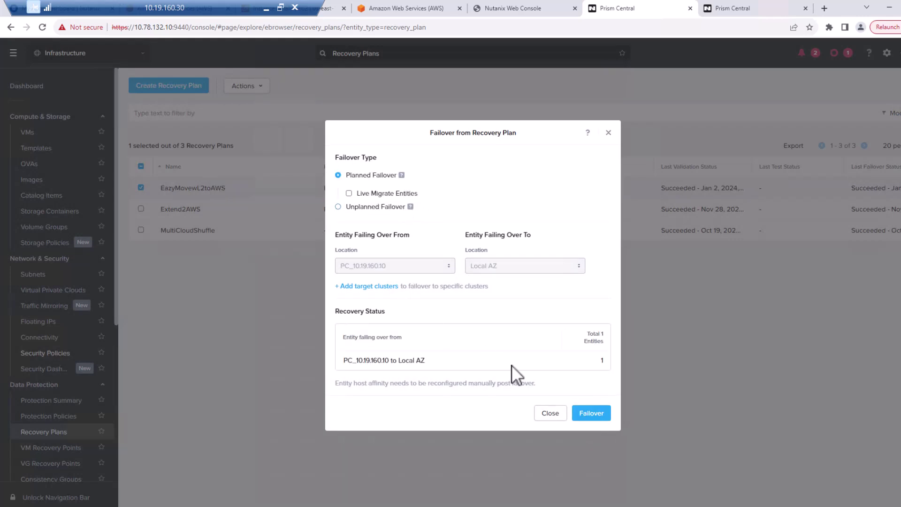
pyautogui.click(592, 413)
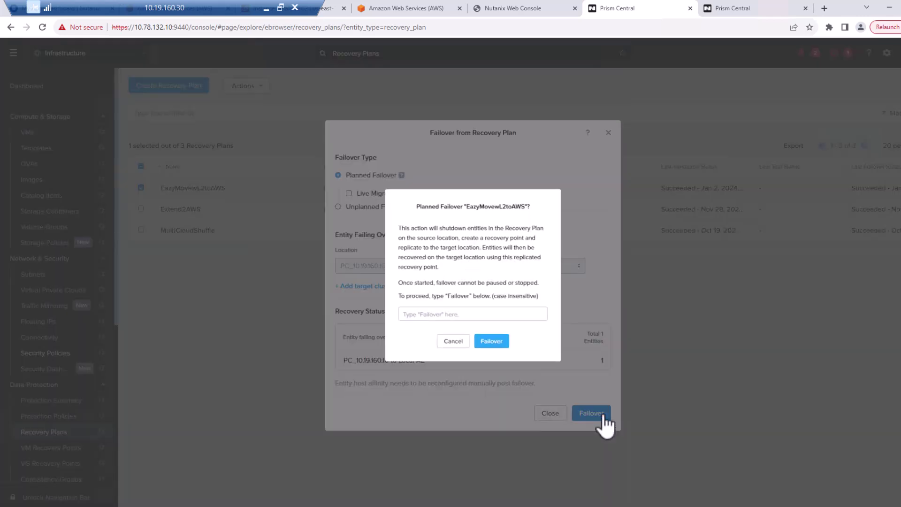
pyautogui.click(463, 320)
pyautogui.write('Failover')
pyautogui.click(494, 349)
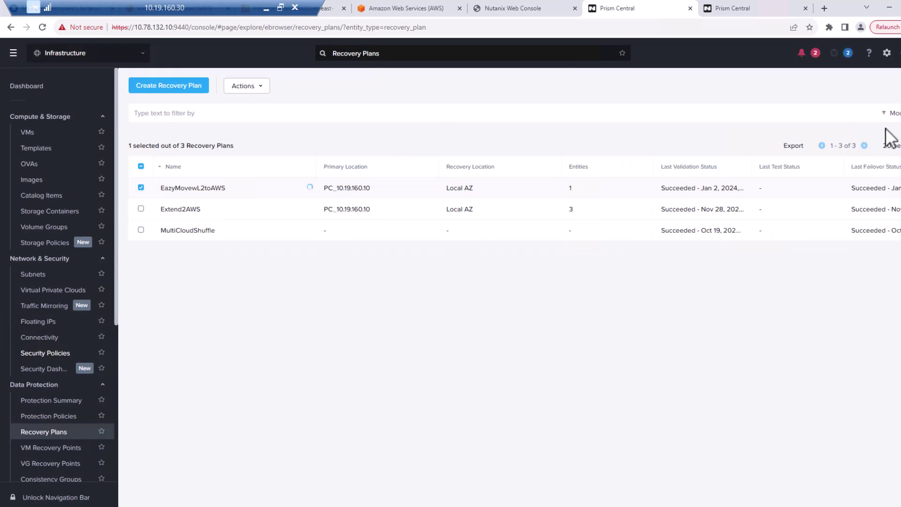
# - Show EazyMovewL2toAWS's tasks filtered to Failover
pyautogui.click(202, 188)
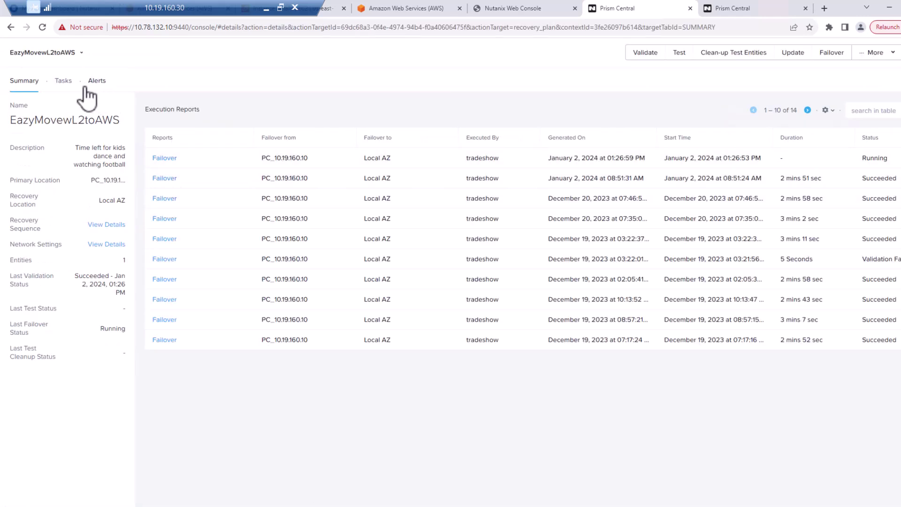
pyautogui.click(162, 158)
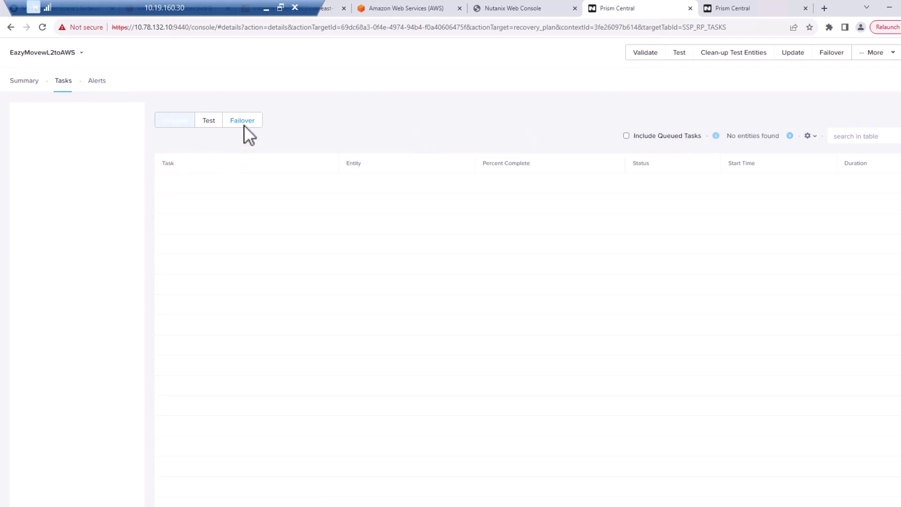
pyautogui.click(242, 120)
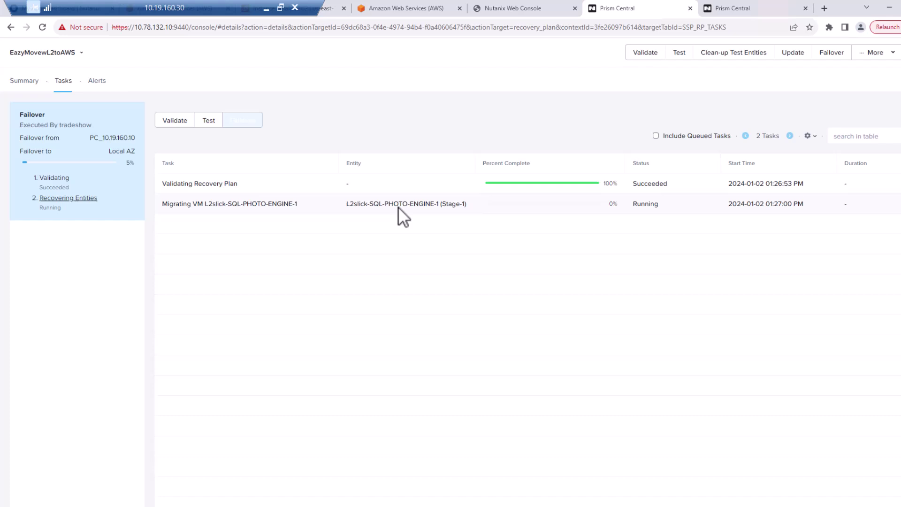
# - List the local adapter config (IPv4 10.19.160.30) with ipconfig /all, then return to Prism Central
pyautogui.hotkey('alt', 'Tab')
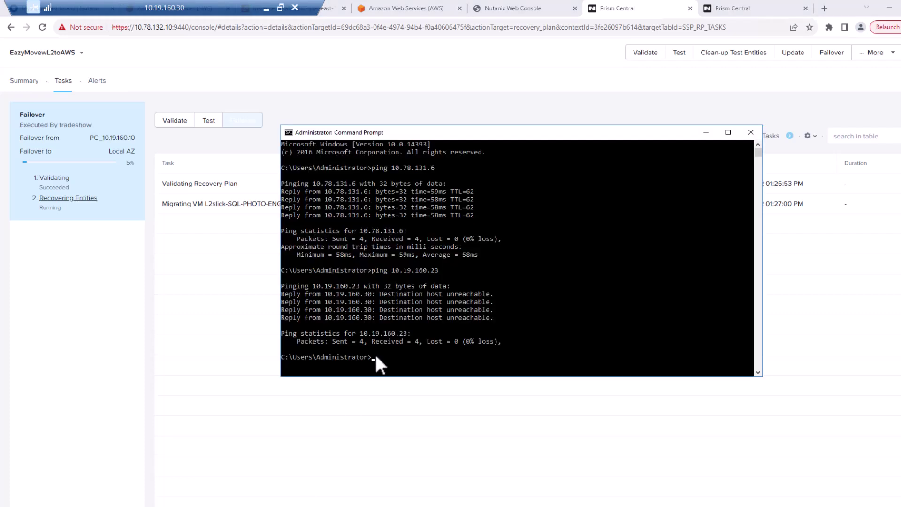
pyautogui.click(375, 357)
pyautogui.press('Escape')
pyautogui.write('l')
pyautogui.press('Return')
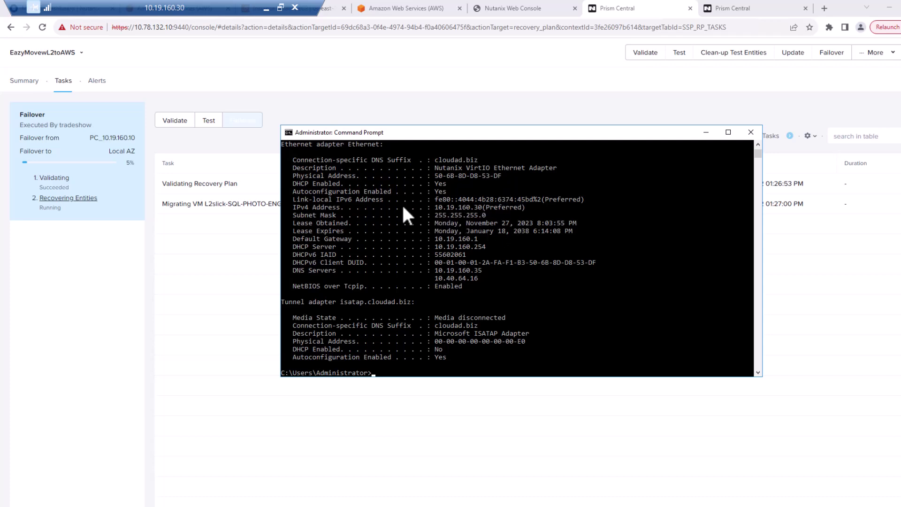
pyautogui.click(244, 259)
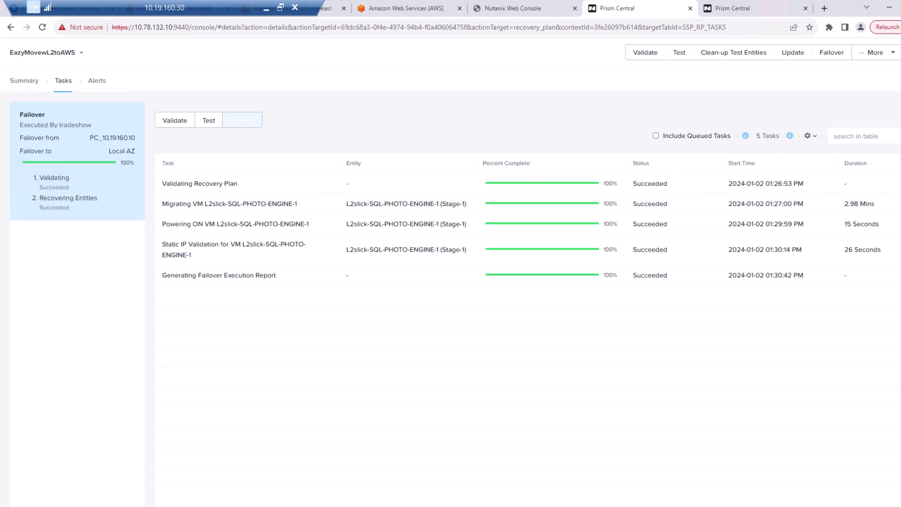
# - Launch a console for the L2slick-SQL-PHOTO-ENGINE-1 VM from the VM list
pyautogui.hotkey('alt', 'Left')
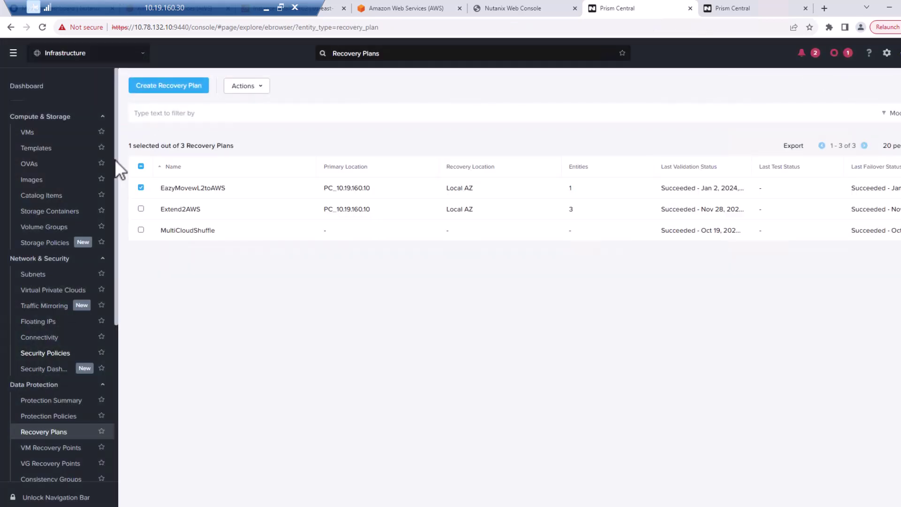
pyautogui.click(27, 133)
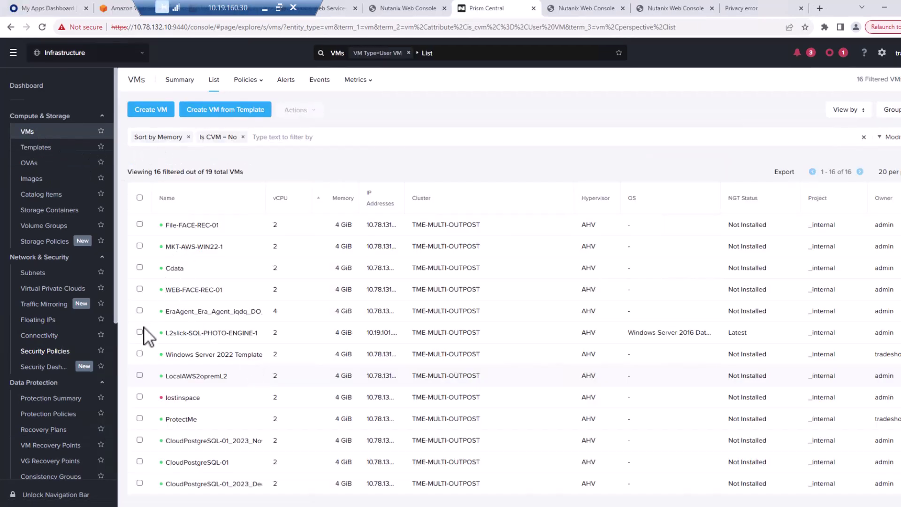
pyautogui.click(139, 332)
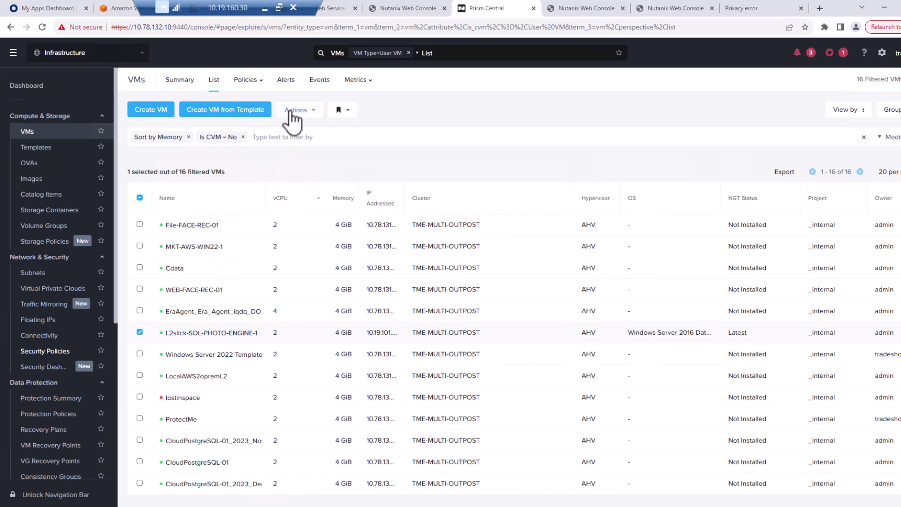
pyautogui.click(295, 110)
pyautogui.click(306, 211)
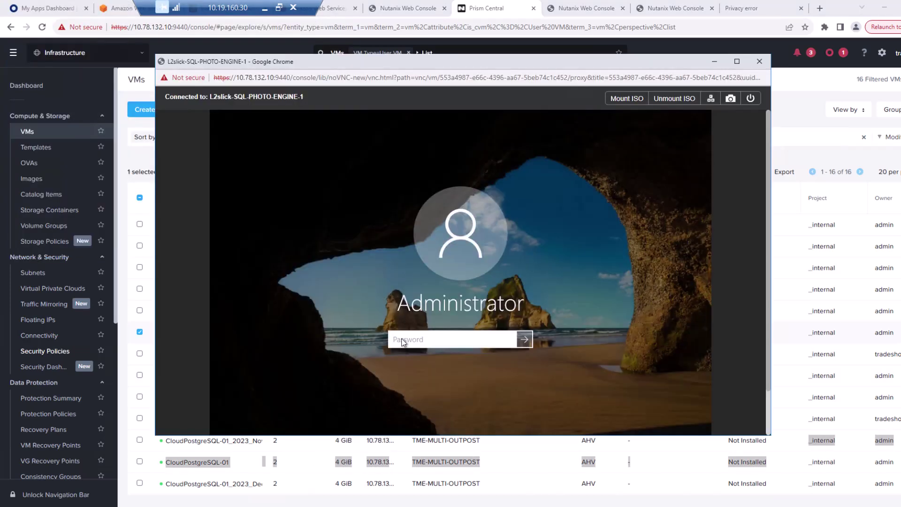
# - Sign in to the L2slick-SQL-PHOTO-ENGINE-1 console as Administrator
pyautogui.click(403, 342)
pyautogui.press('Return')
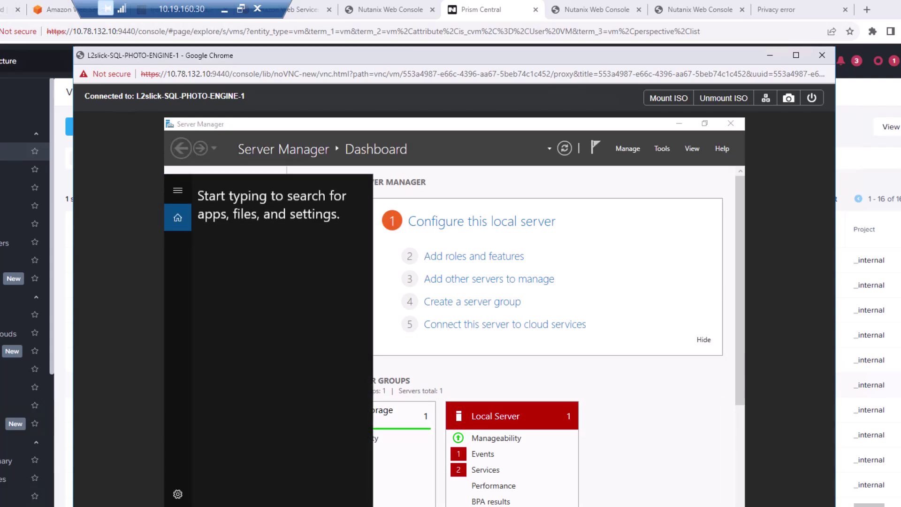
# - Run ipconfig /all in the VM, showing 10.19.101.101, gateway 10.19.101.1, DNS 8.8.8.8
pyautogui.press('Return')
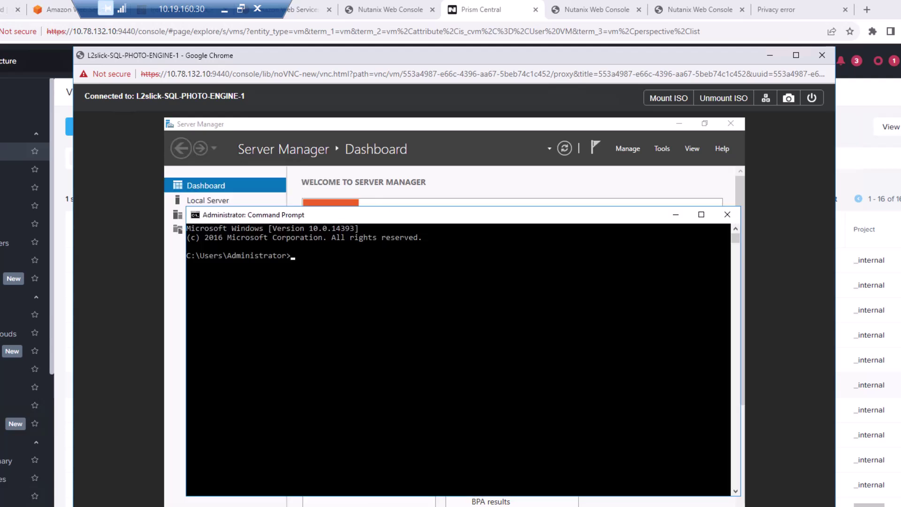
pyautogui.write('ipco')
pyautogui.write('nfig')
pyautogui.write(' /all')
pyautogui.press('Return')
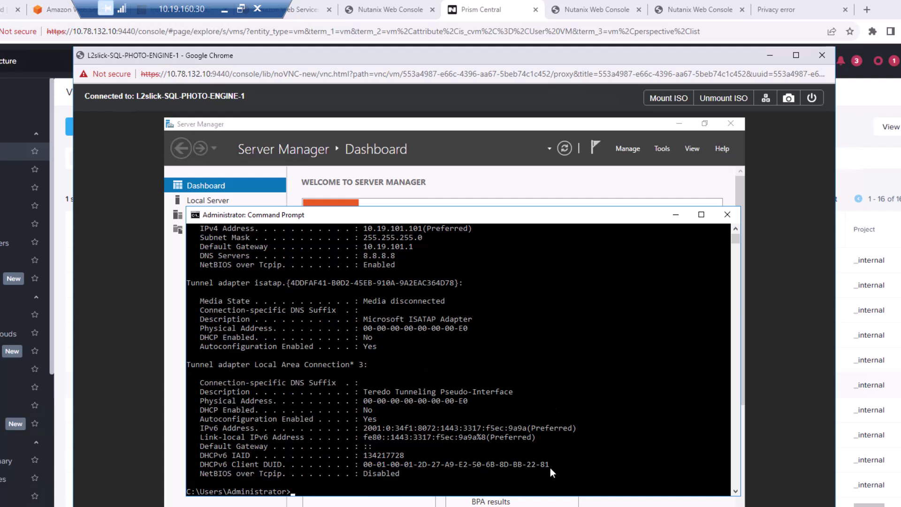
pyautogui.write('ping 1')
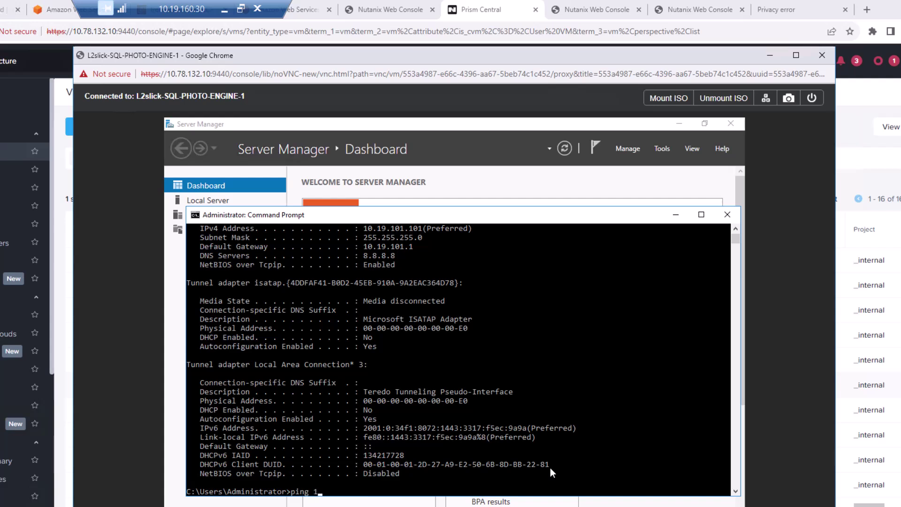
pyautogui.write('0.19.101')
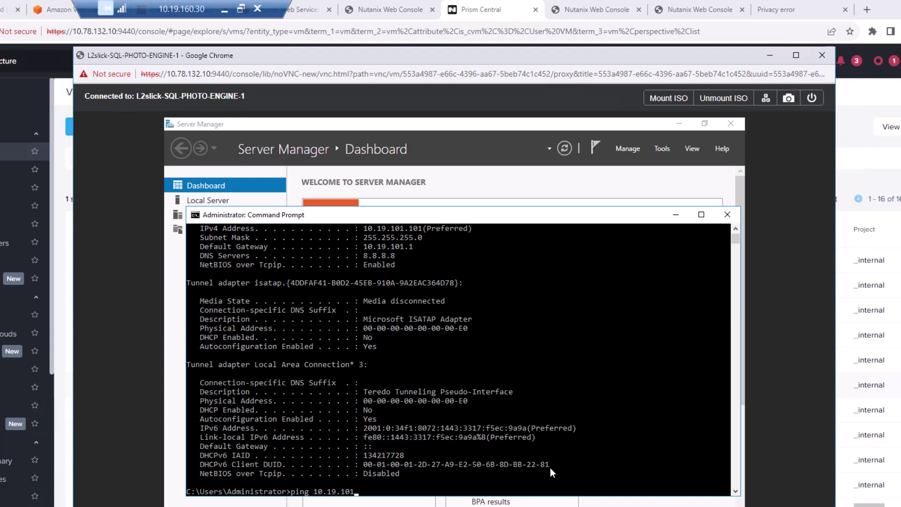
pyautogui.write('.102')
# - Ping 10.19.101.102, 10.19.160.30 and google.com from the VM's Command Prompt
pyautogui.press('Return')
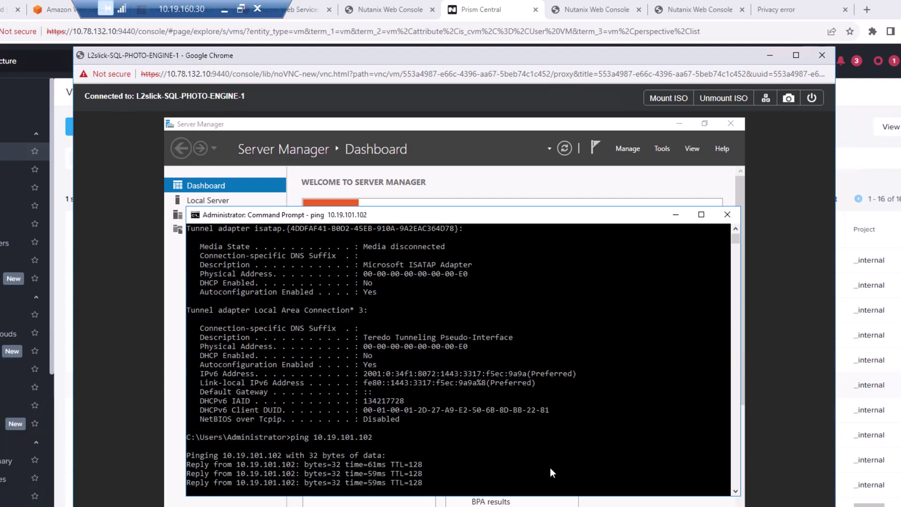
pyautogui.write('pi')
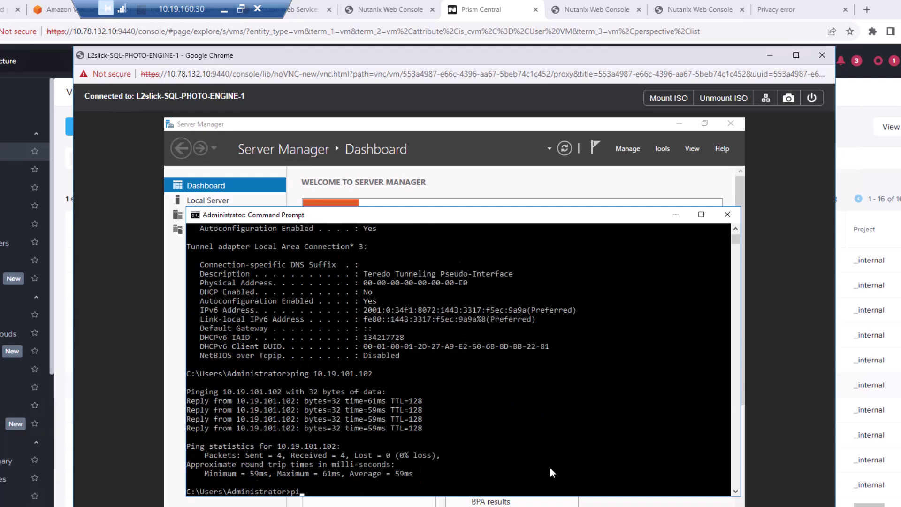
pyautogui.write('ng 10.')
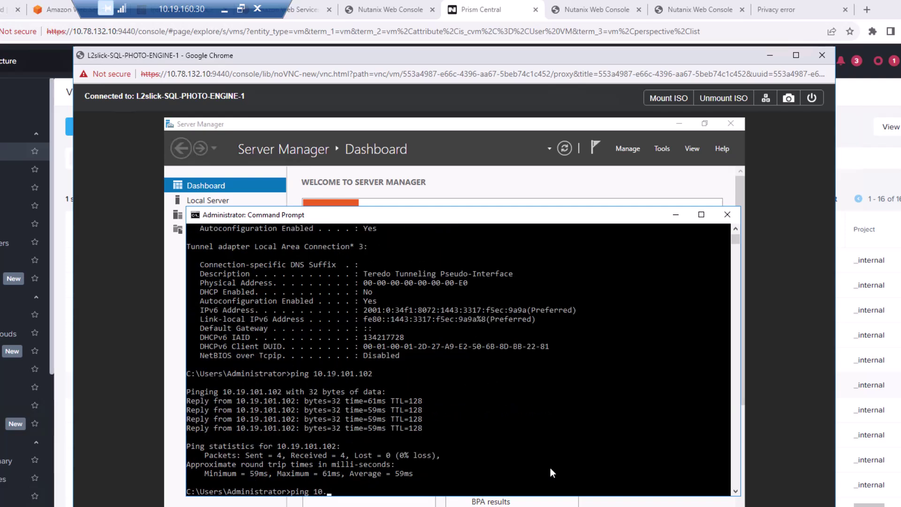
pyautogui.write('19.')
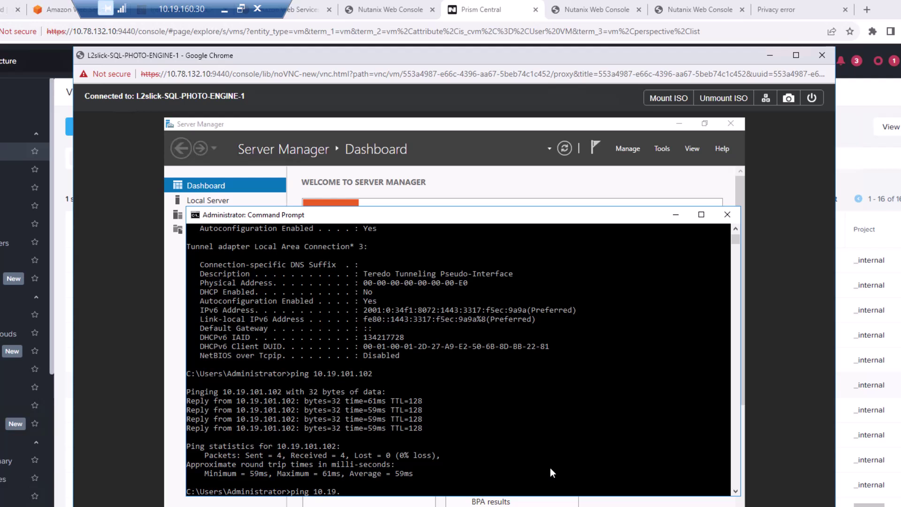
pyautogui.write('160')
pyautogui.write('.30')
pyautogui.press('Return')
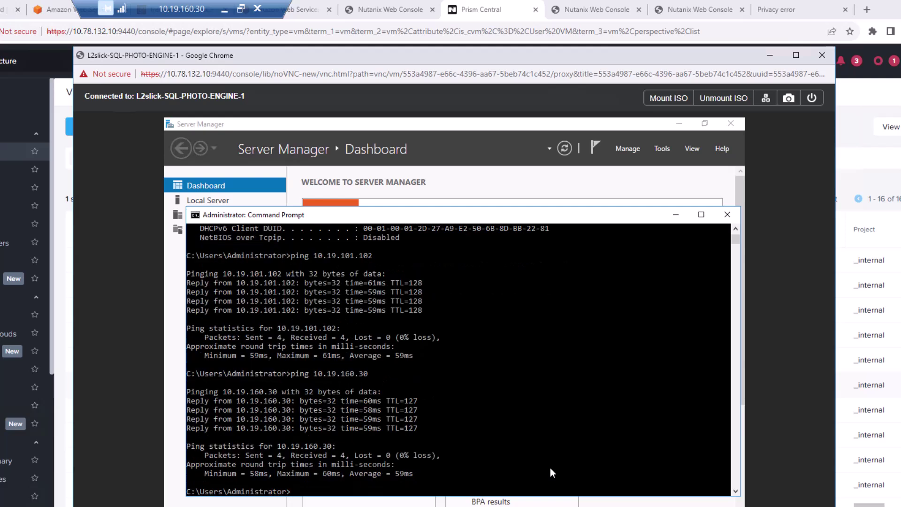
pyautogui.write('ping ')
pyautogui.write('google.com')
pyautogui.press('Return')
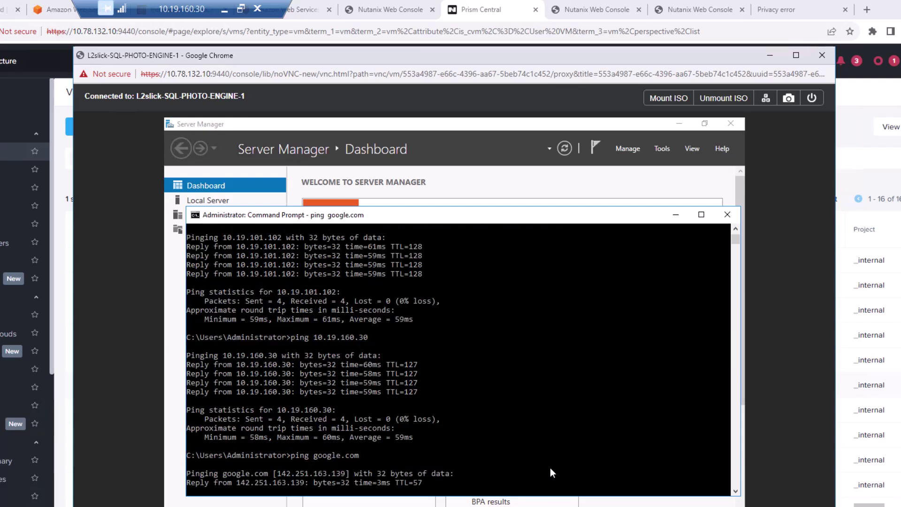